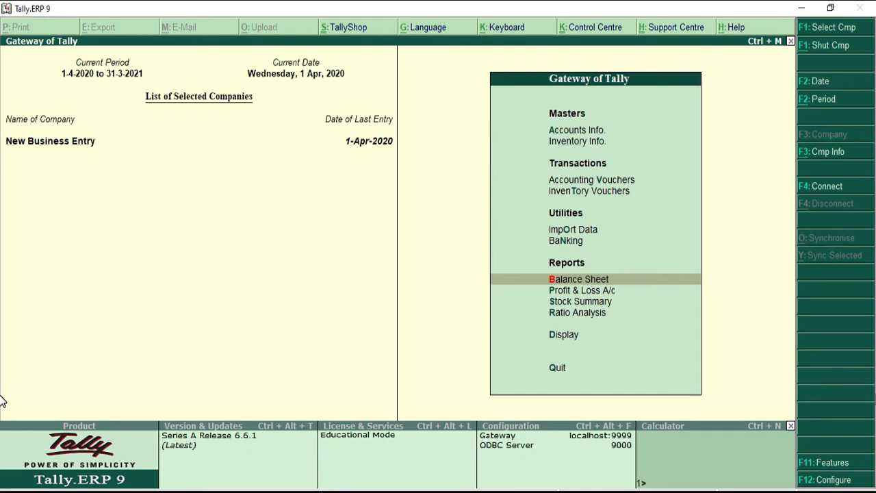
Start a payment voucher and debit the Staff Salary ledger with 20,000
key("v")
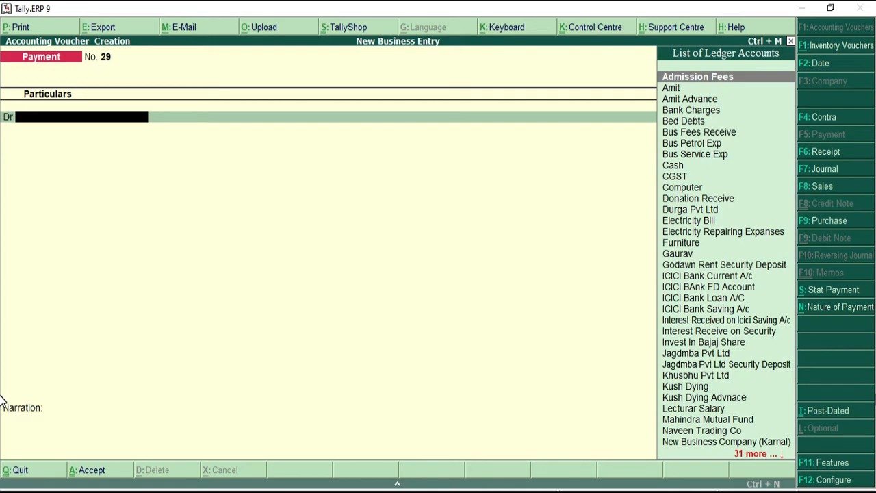
type("St")
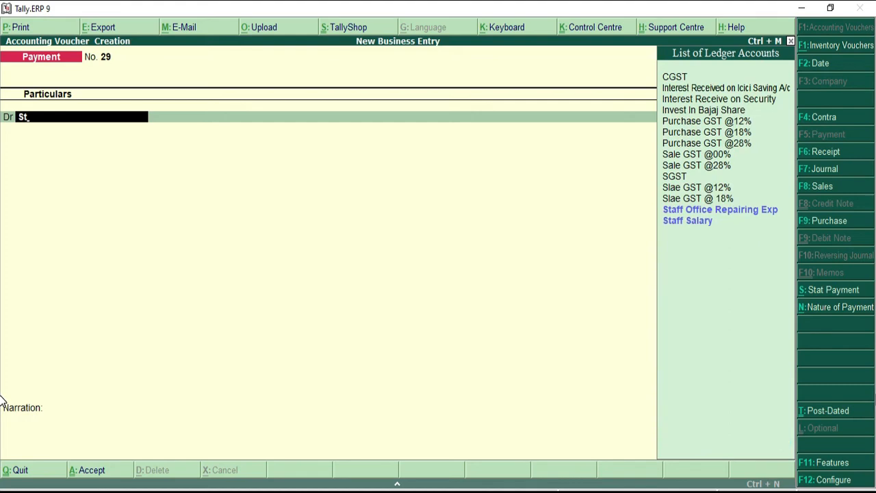
key("Down")
key("Return")
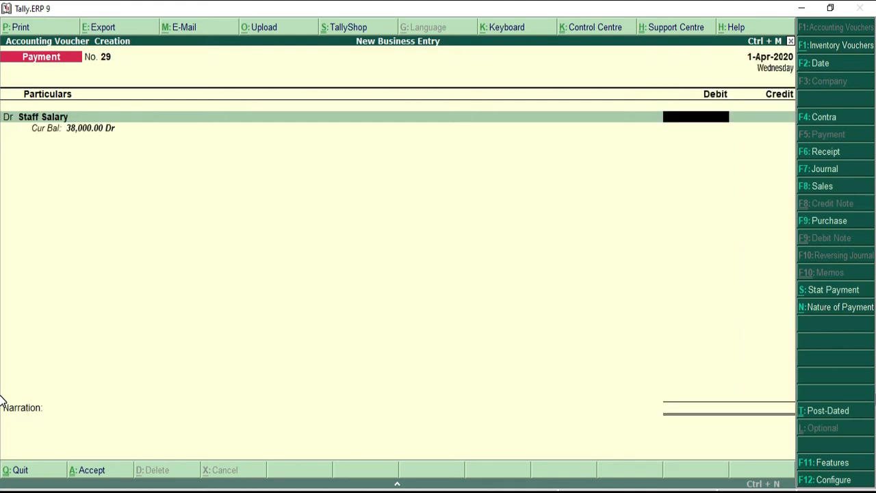
type("20000")
key("Return")
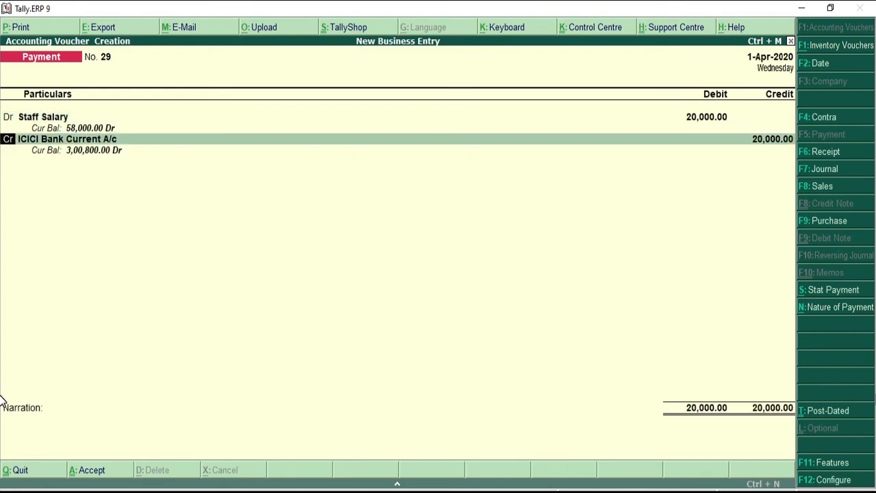
For the credit line, create a ledger named ICICI Bank OD Account under the Bank OD A/c group
key("Return")
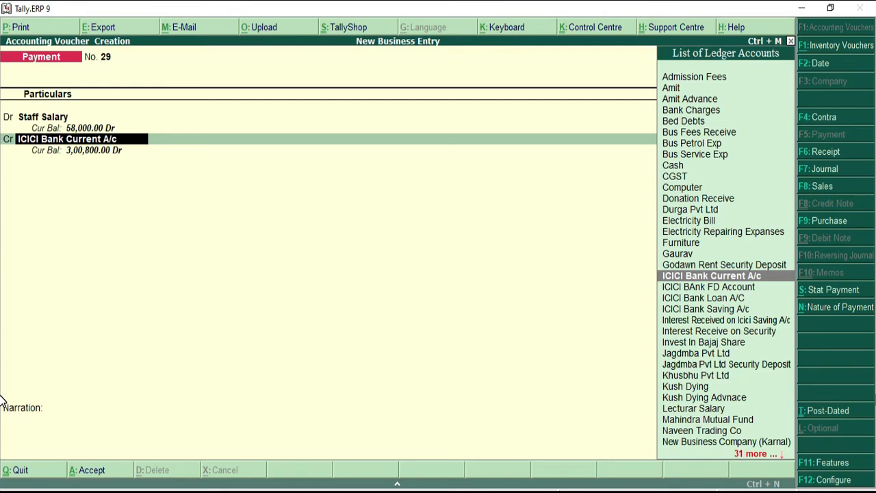
key("alt+c")
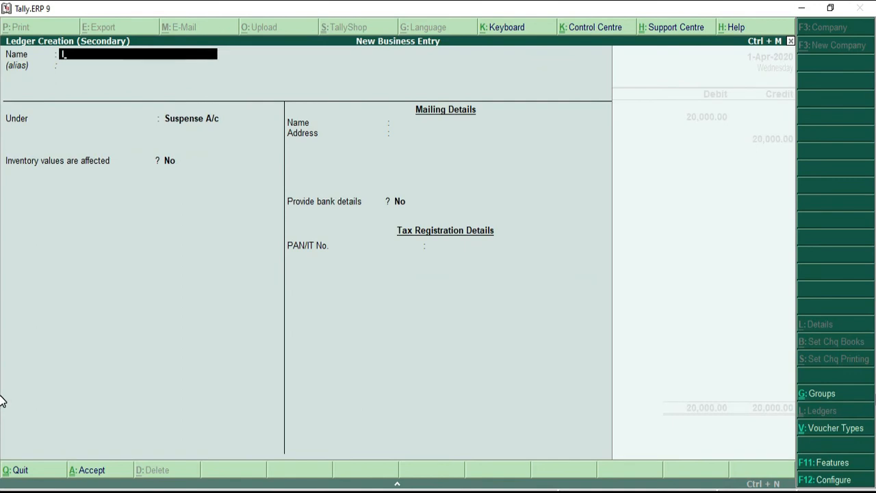
type("ICICI Bank OD Account")
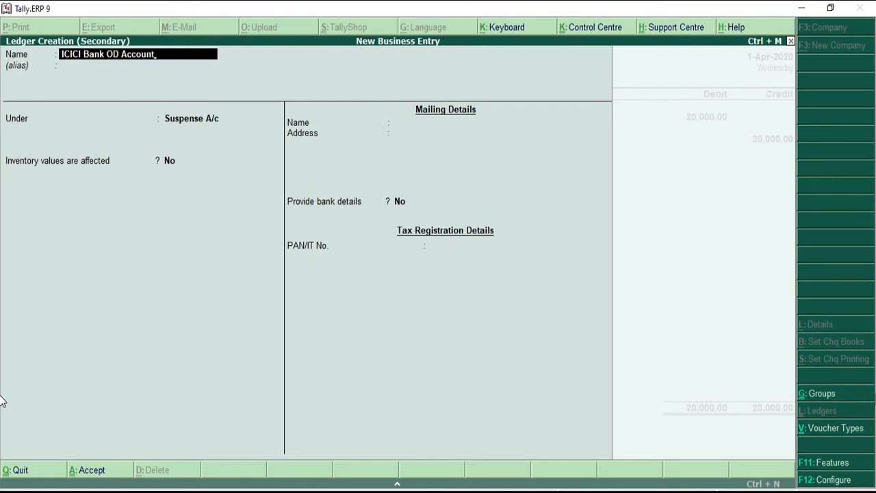
key("Return")
key("Return")
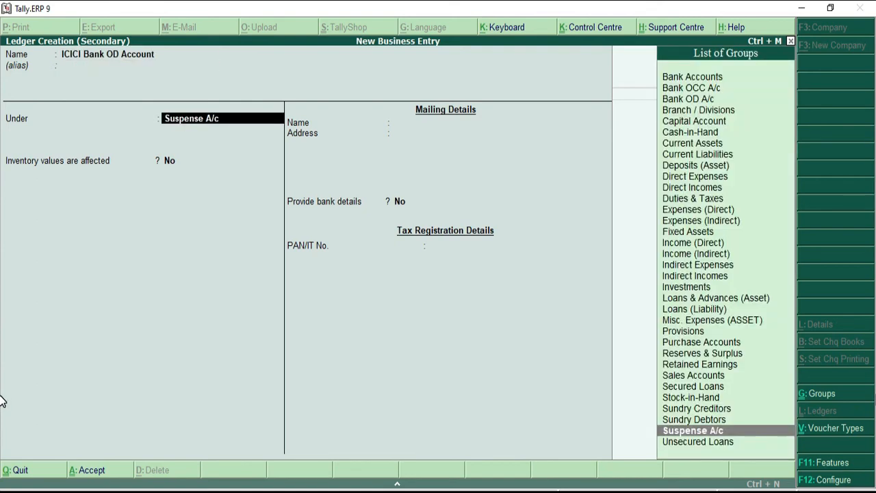
type("Ban")
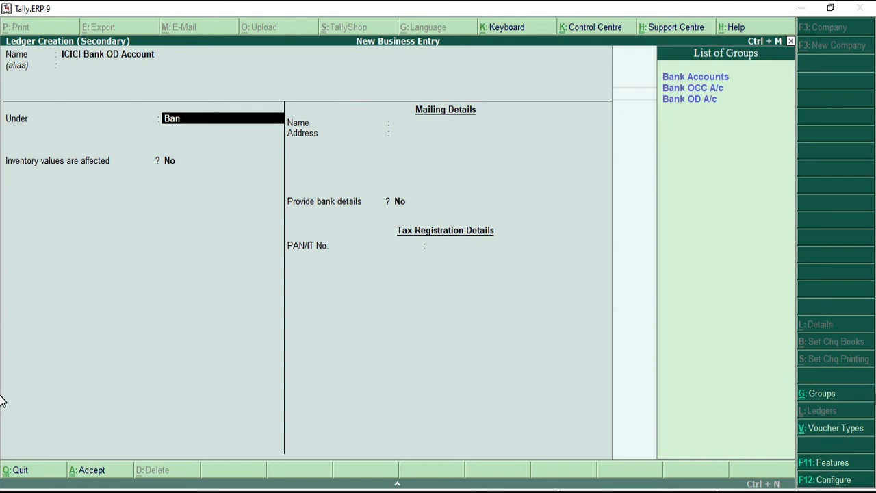
key("Down")
key("Down")
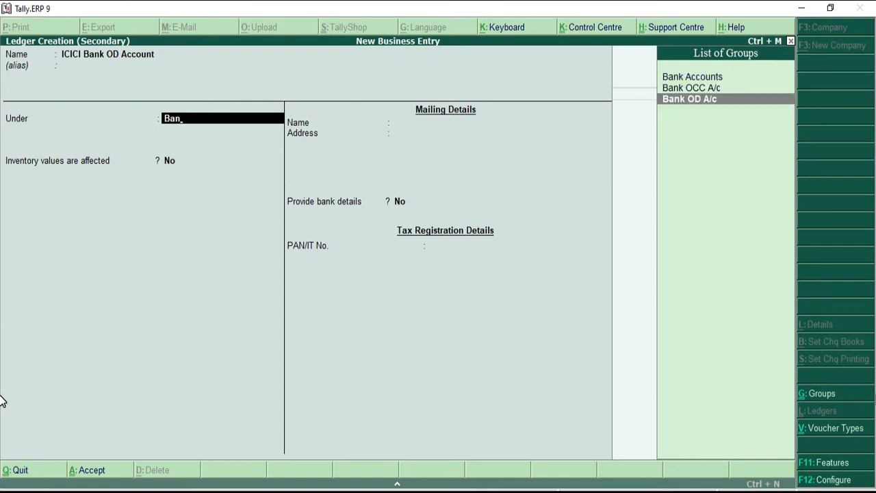
key("Return")
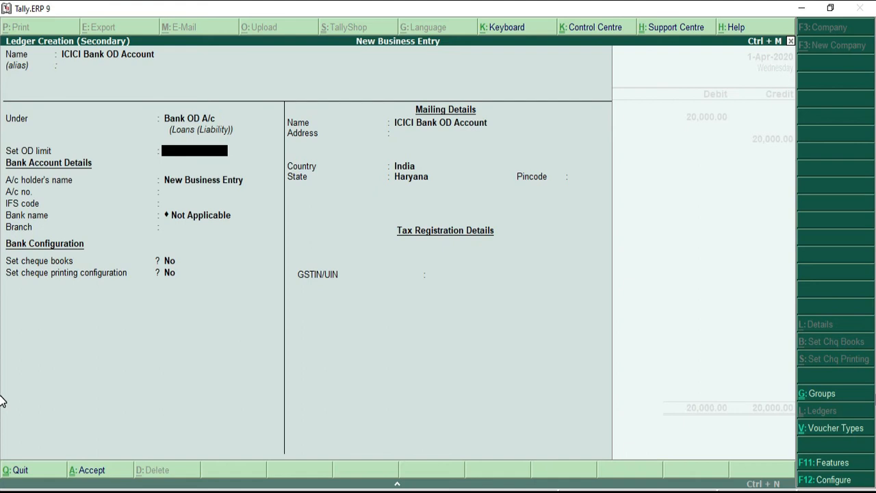
Set the ledger's OD limit to 200000, keep the remaining bank and mailing details at their defaults, and save it
type("200000")
key("Return")
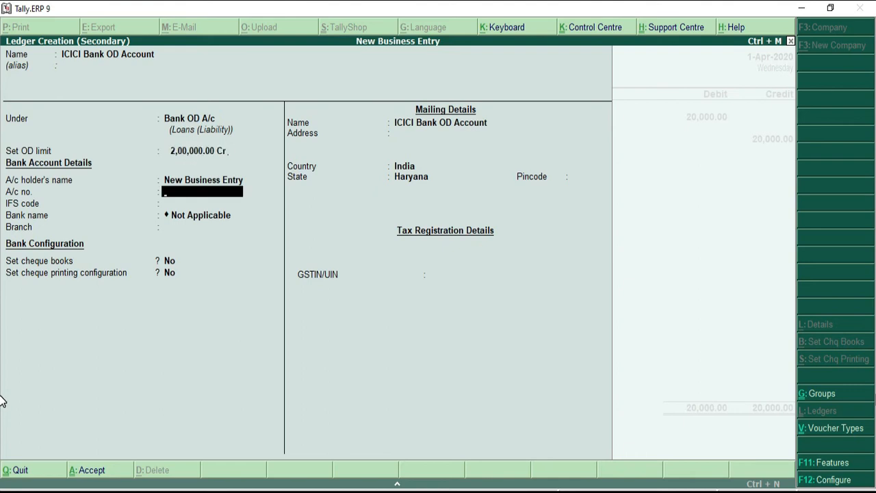
key("Return")
key("Return")
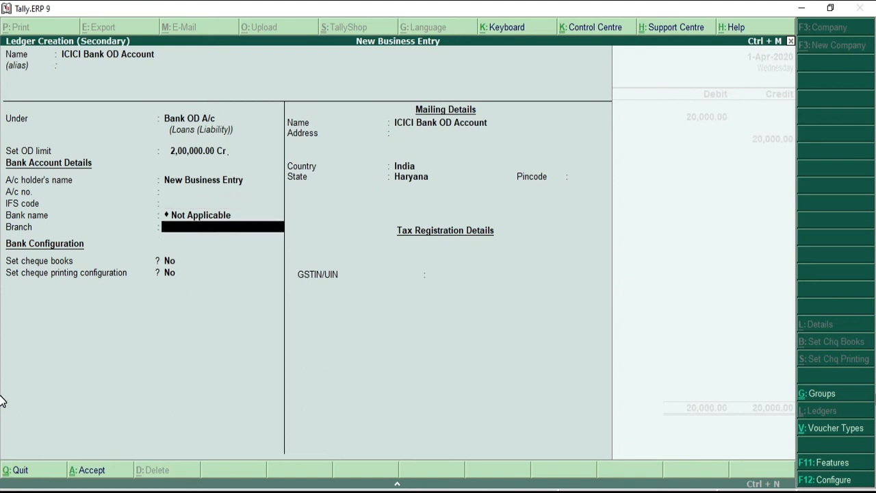
key("Return")
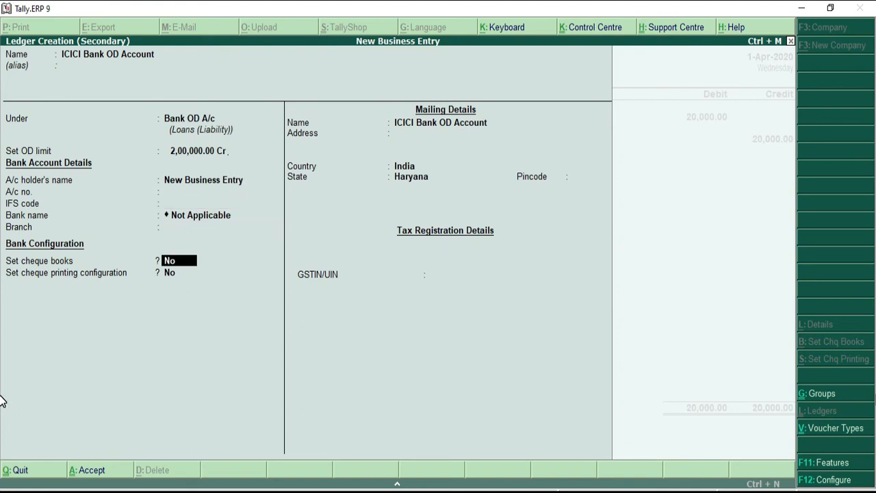
key("Return")
key("Return")
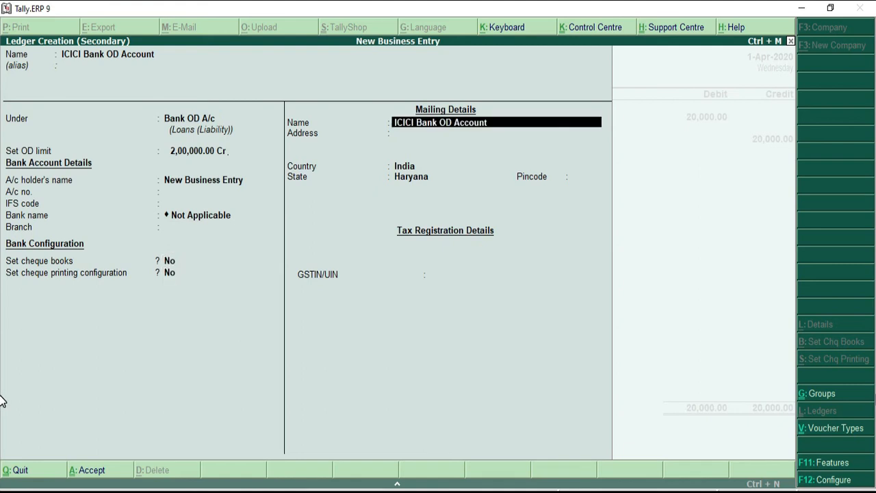
key("Return")
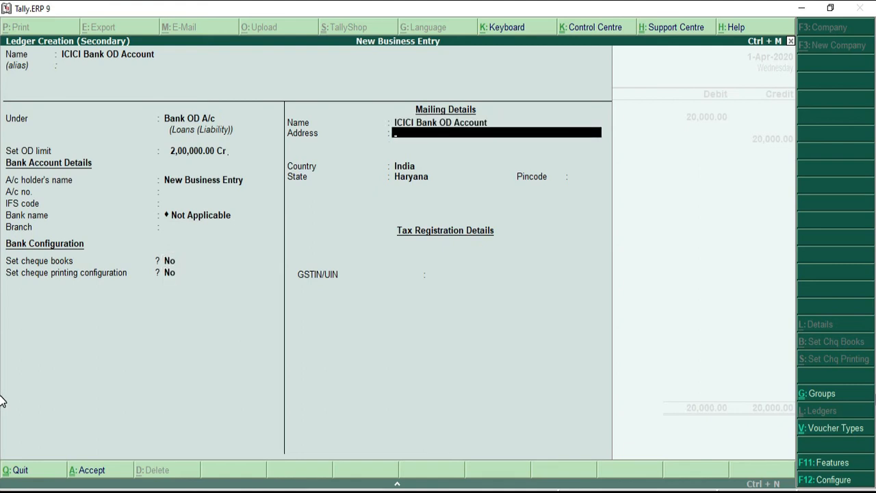
key("Return")
key("Return")
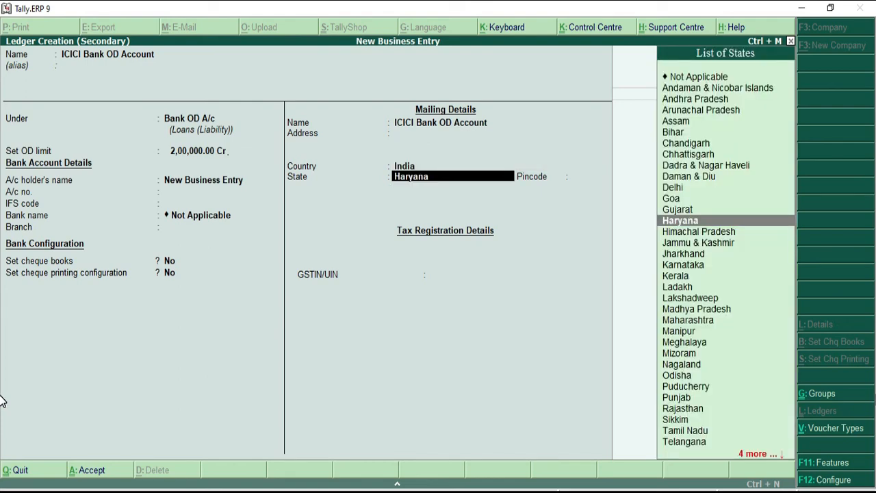
key("Return")
key("Return")
key("Return")
key("Return")
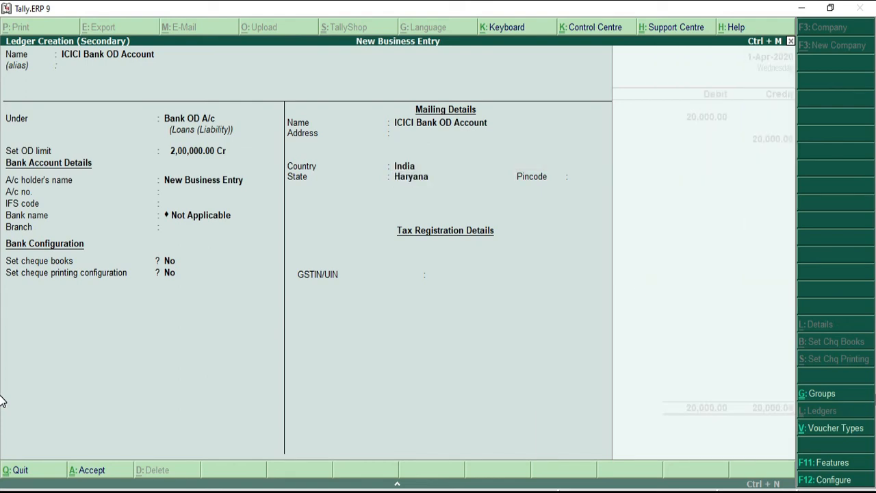
key("Return")
key("Return")
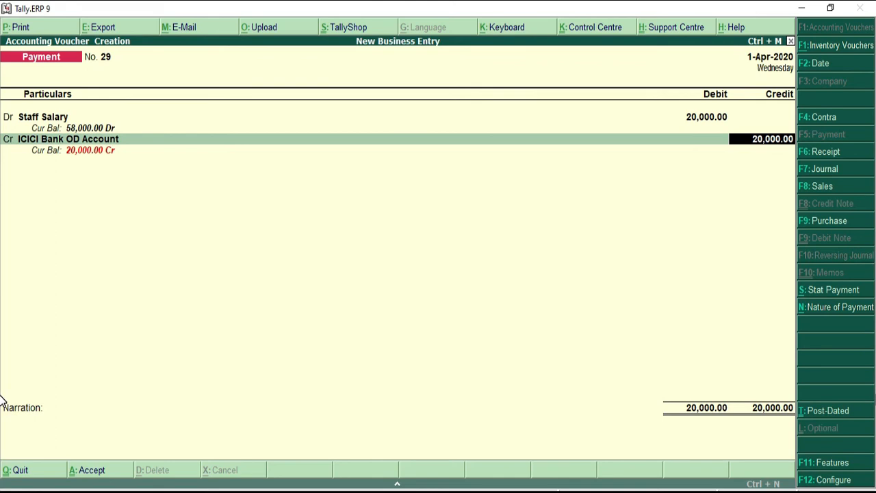
Credit 20,000 to ICICI Bank OD Account as a Cheque transaction and save the voucher without a narration
key("Return")
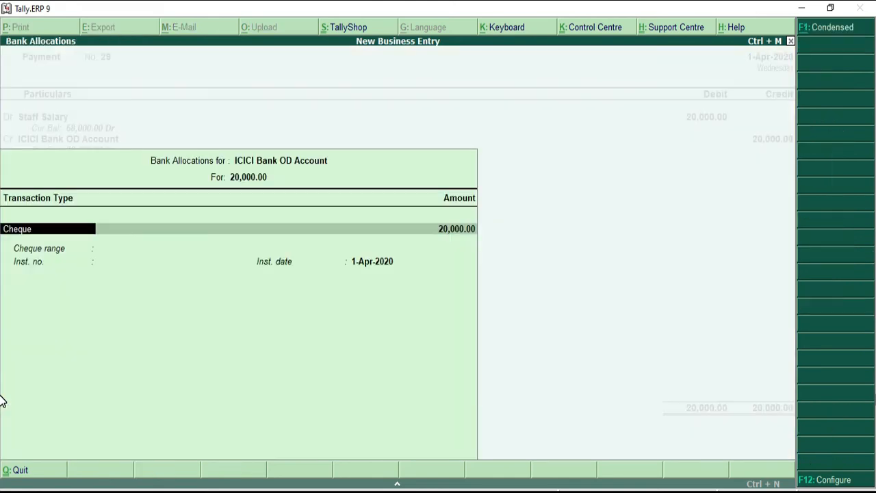
key("Return")
key("Return")
key("Return")
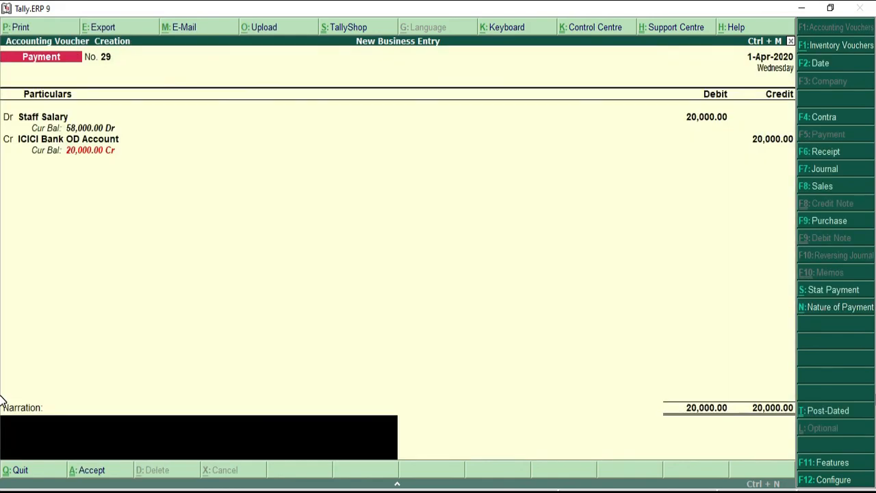
key("Return")
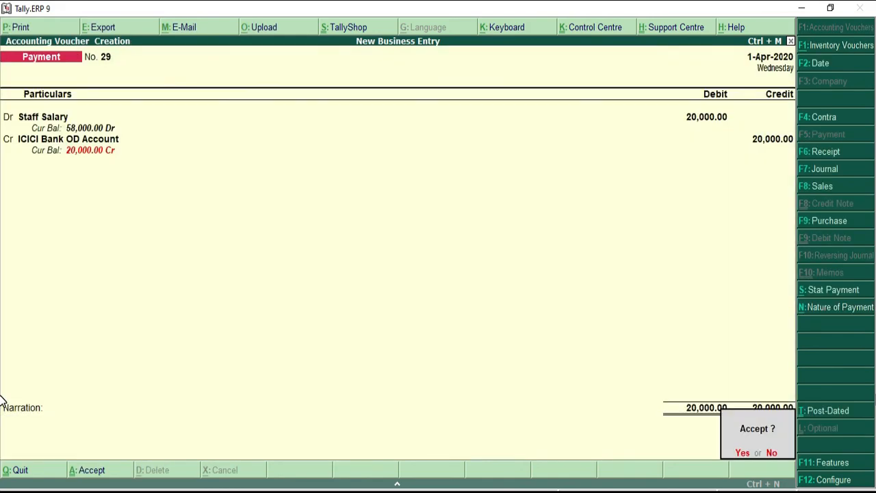
key("Return")
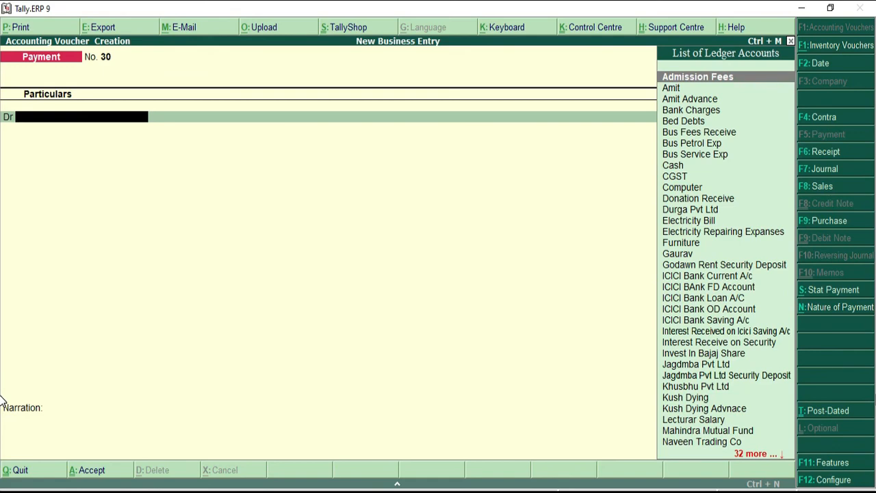
Debit the Water Tank Clearing Exp ledger with 5,000 in the new payment voucher
type("Wat")
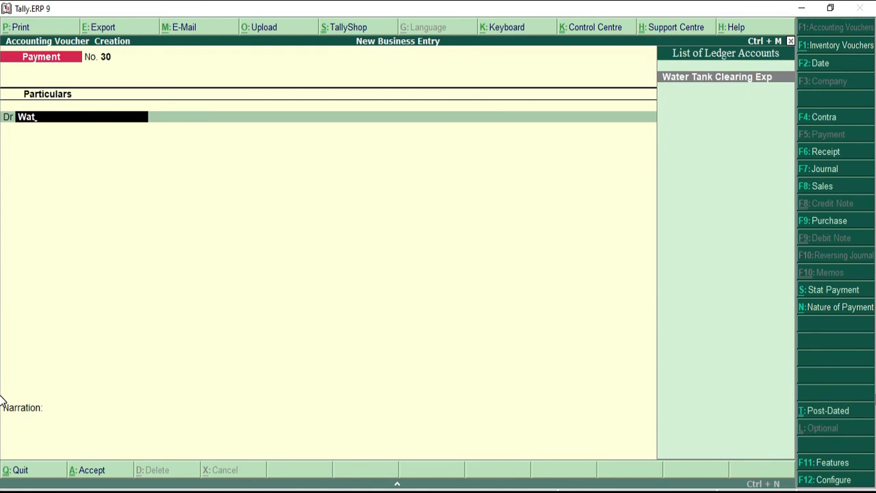
key("Return")
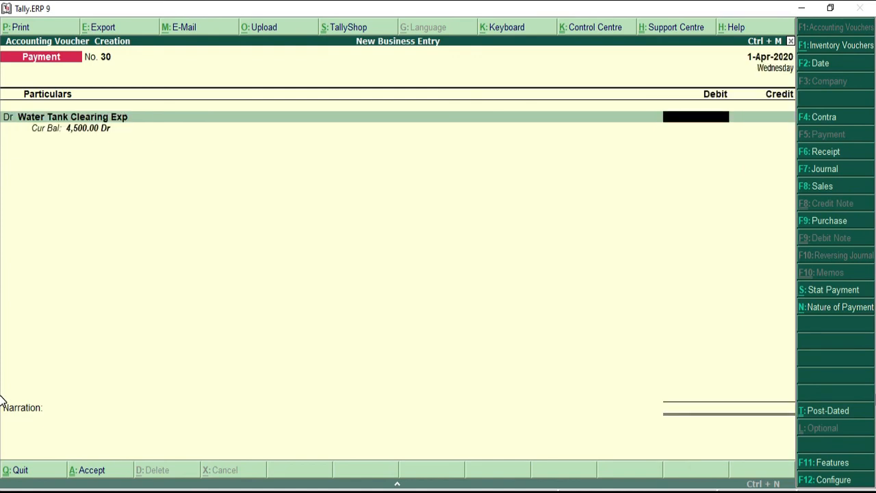
type("5000")
key("Return")
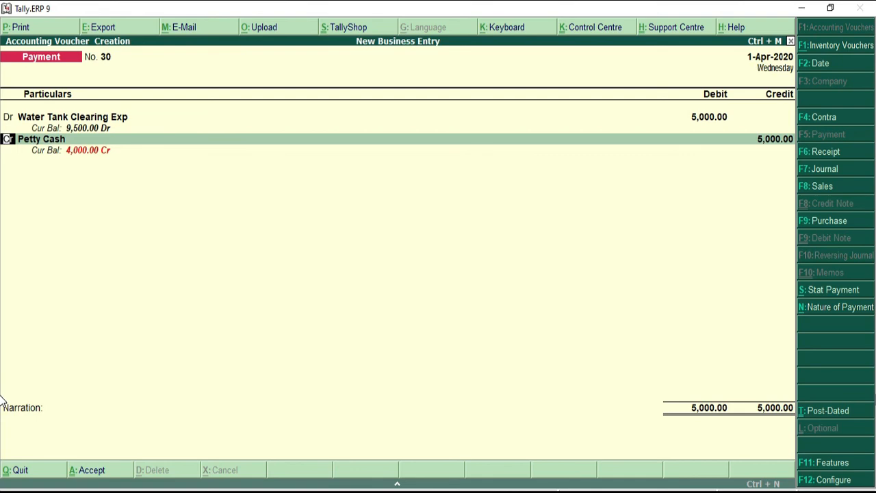
For the credit line, create a ledger named ICICI Bank OCC Account and choose the Bank OCC A/c group
key("Return")
key("alt+c")
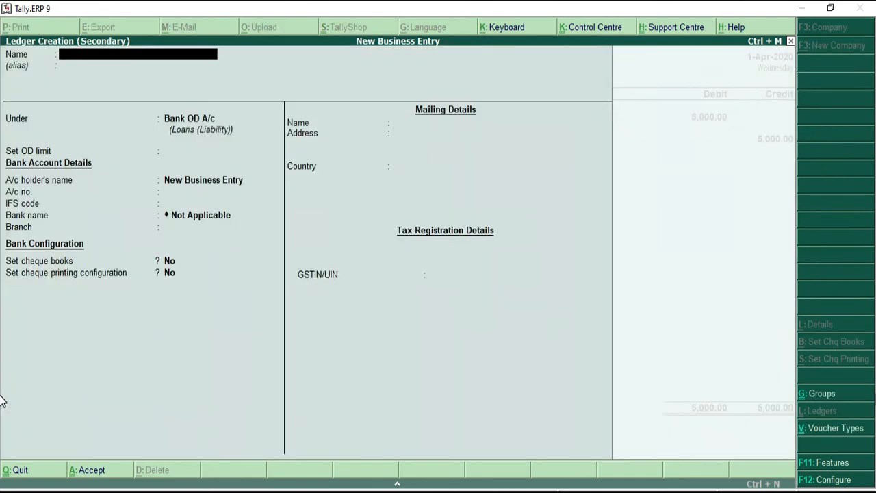
type("ICICI Bank OCC")
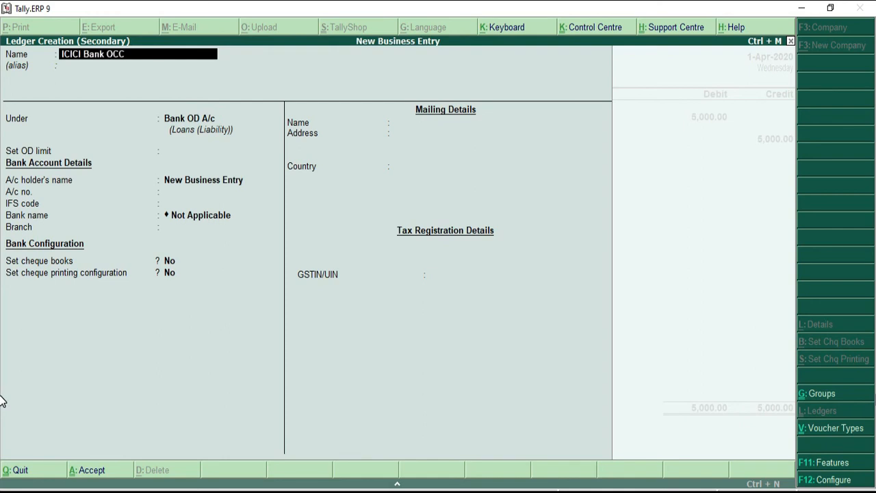
type(" Account")
key("Return")
key("Return")
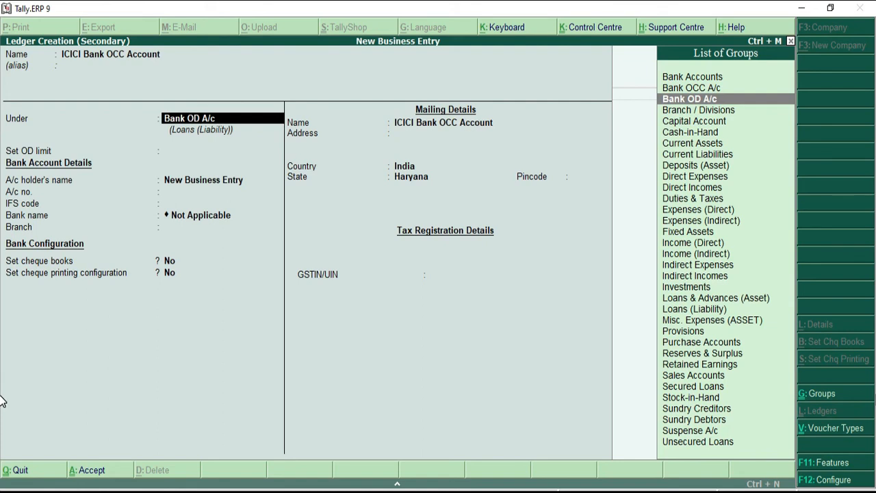
key("Up")
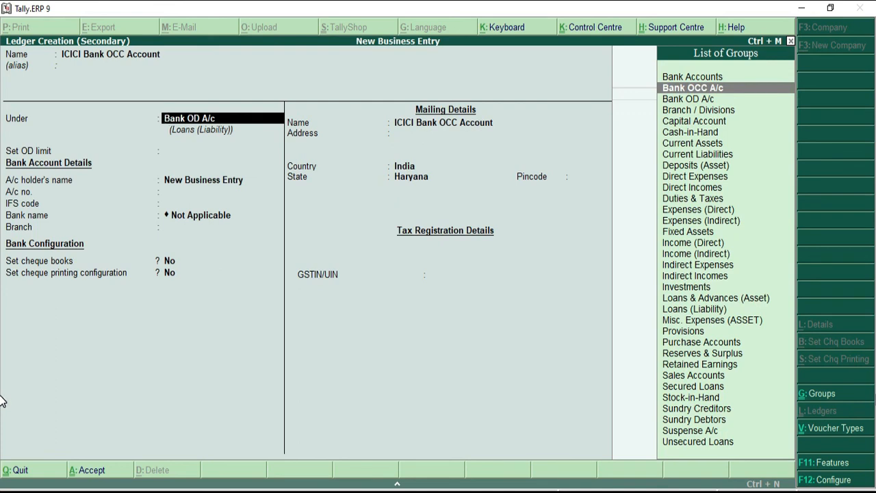
key("Return")
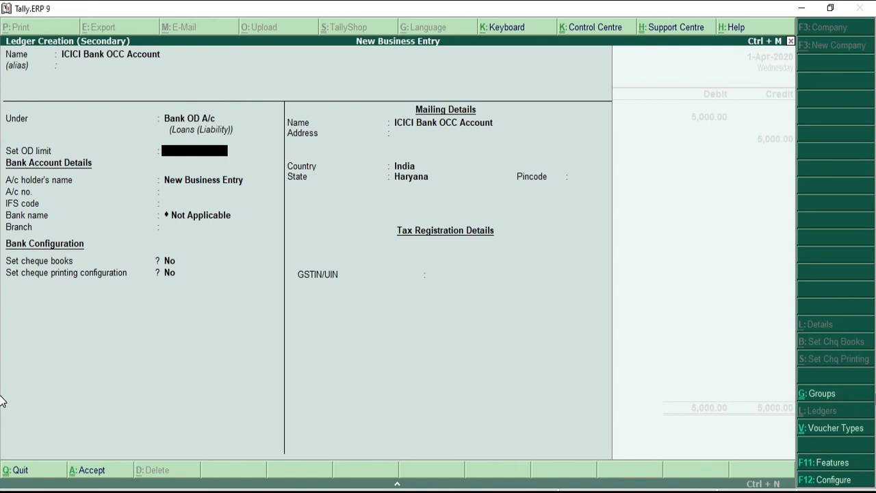
Set the OCC ledger's OD limit to 100000, leave the remaining bank, mailing and tax details at their defaults, and save it
type("100000")
key("Return")
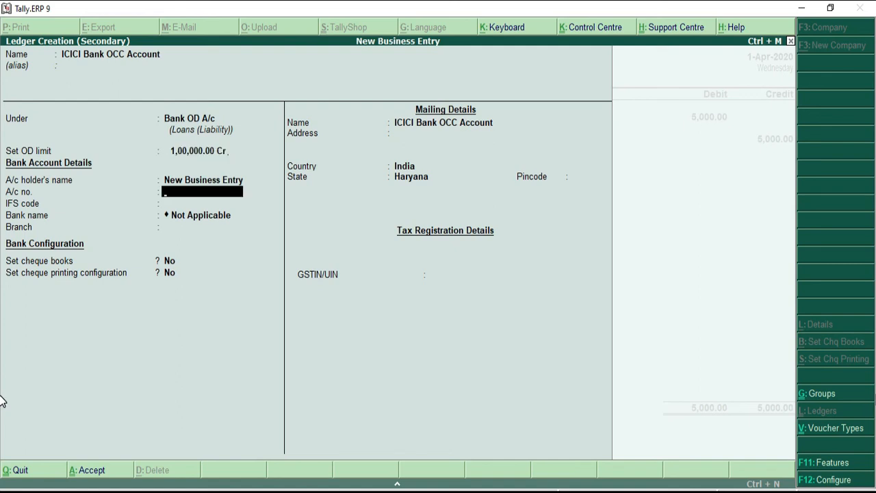
key("Return")
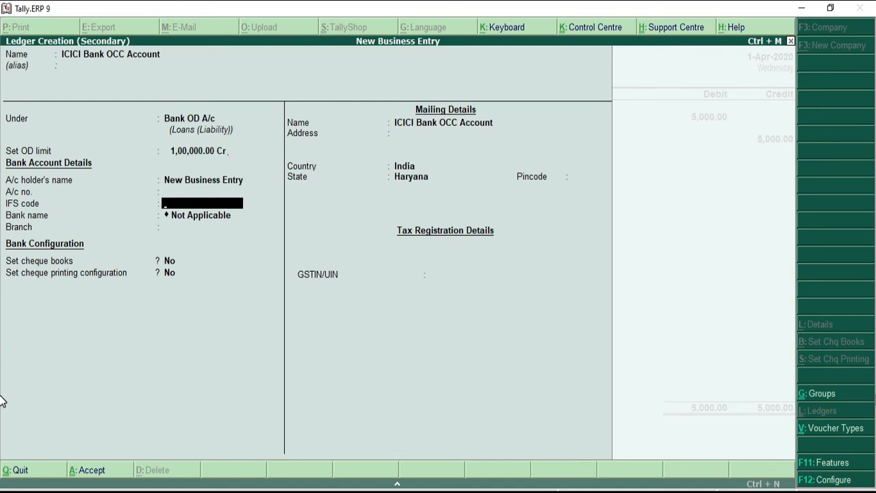
key("Return")
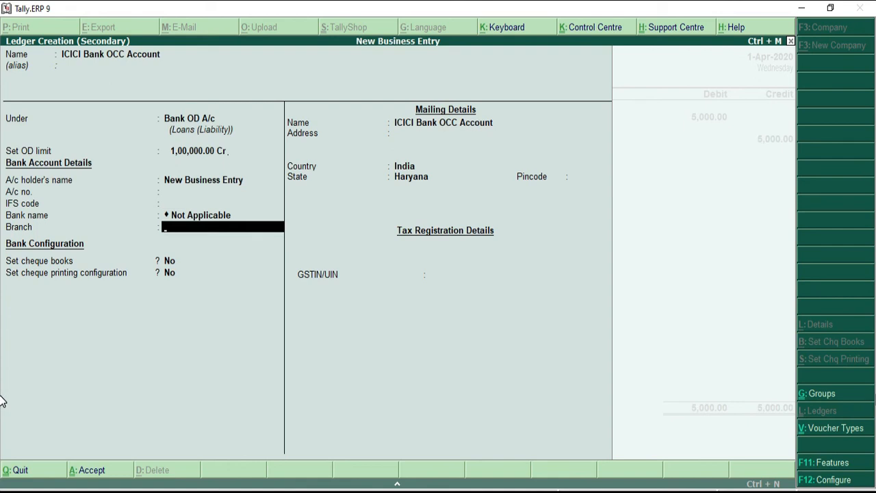
key("Return")
key("Return")
key("Return")
key("Return")
key("Return")
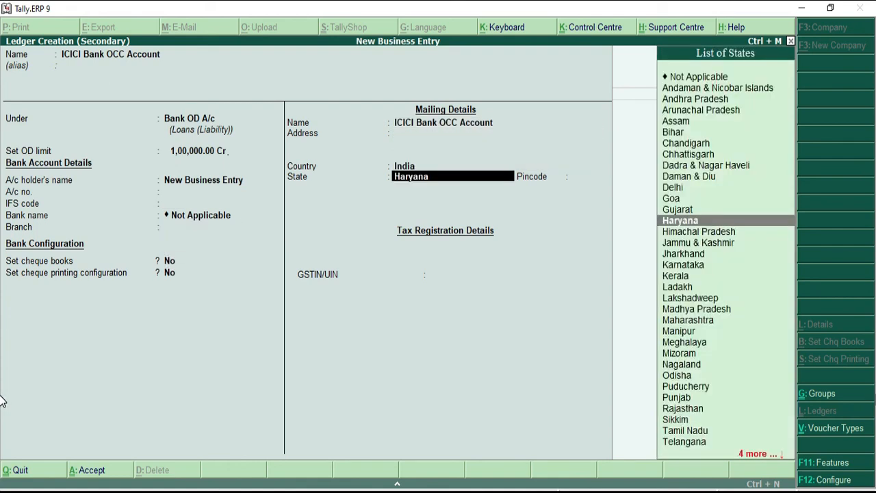
key("Return")
key("Return")
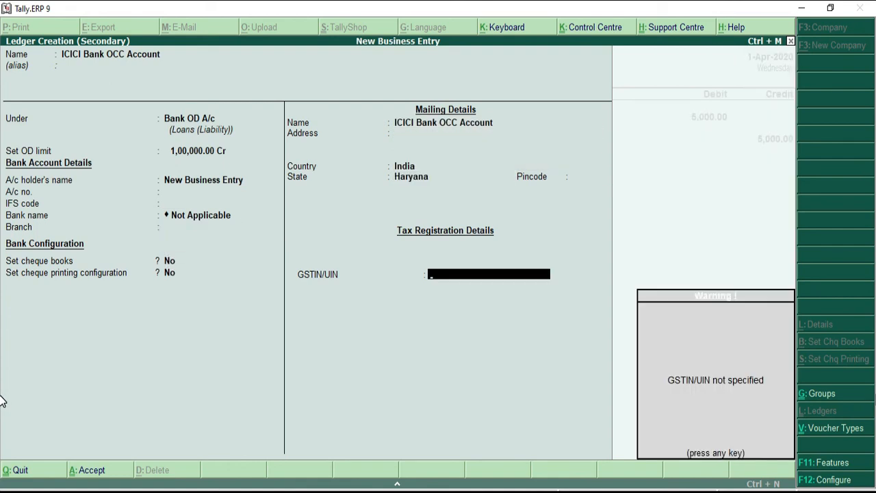
key("Return")
key("Return")
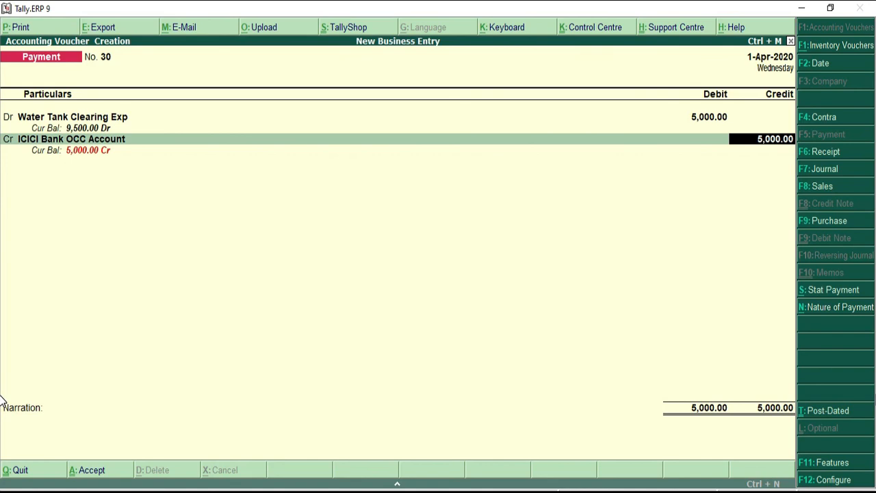
Credit 5,000 to ICICI Bank OCC Account, save the payment voucher without a narration, and leave voucher entry
key("Return")
key("Return")
key("Return")
key("Return")
key("Return")
key("Return")
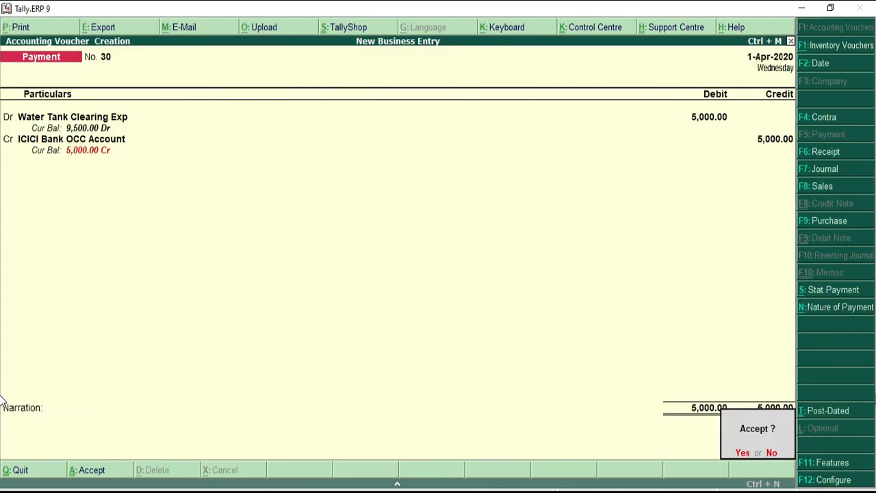
key("y")
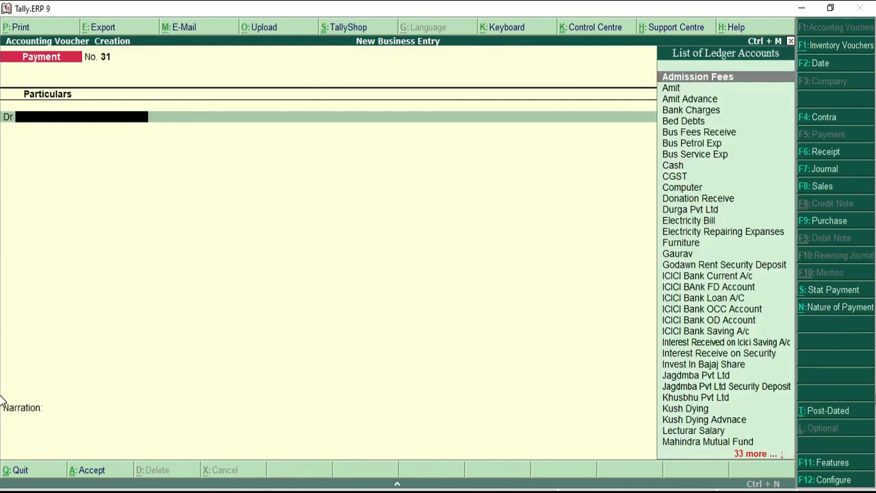
key("Escape")
key("y")
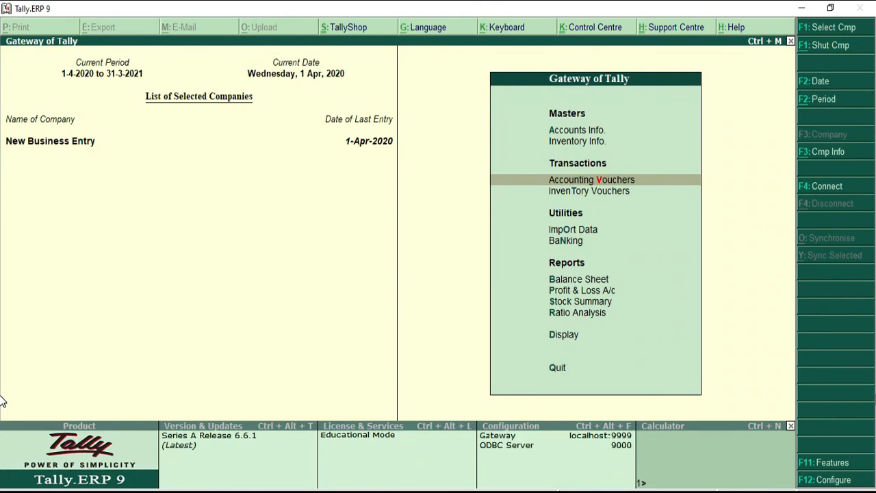
Show the Balance Sheet in detailed form and open the Bank OD A/c group summary under Loans (Liability)
key("b")
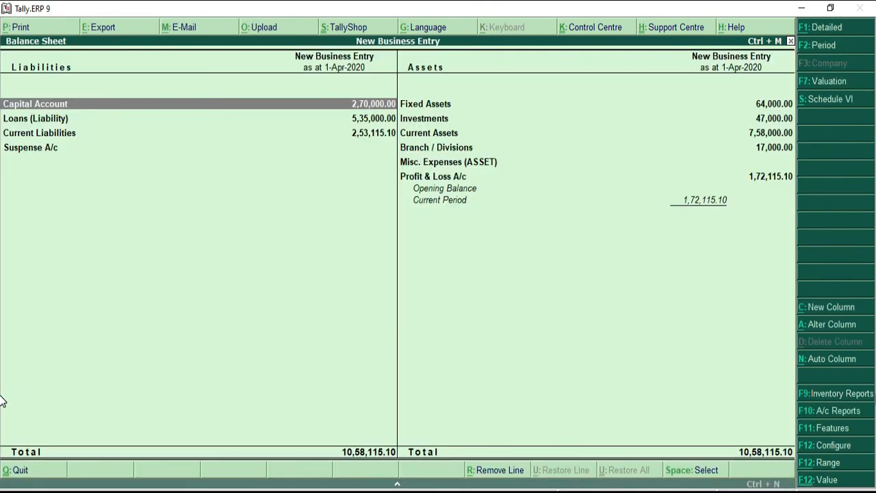
key("alt+F1")
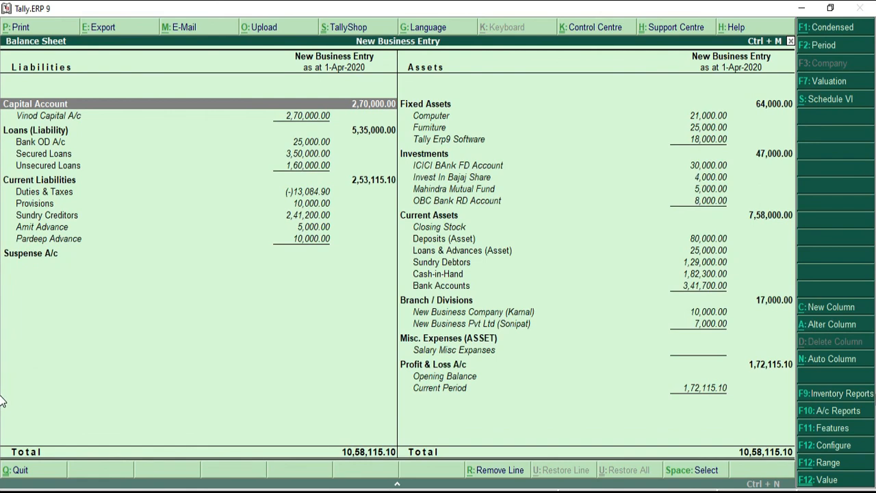
key("Down")
key("Down")
key("Down")
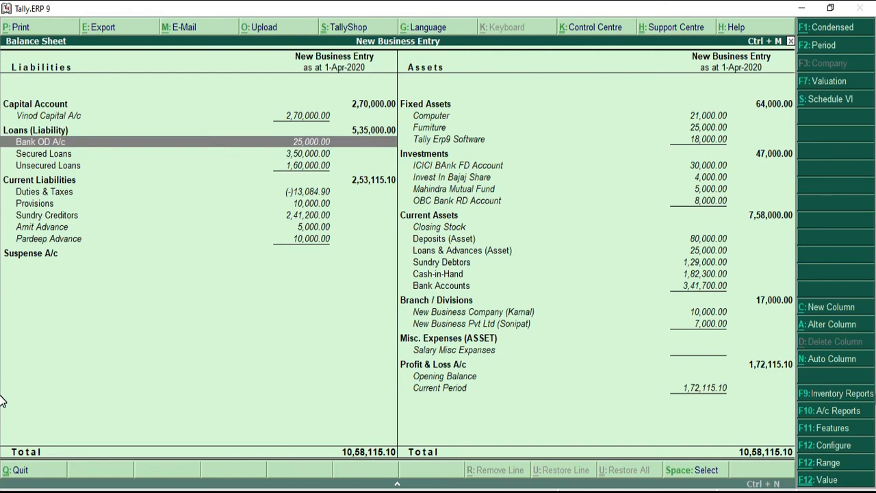
key("Return")
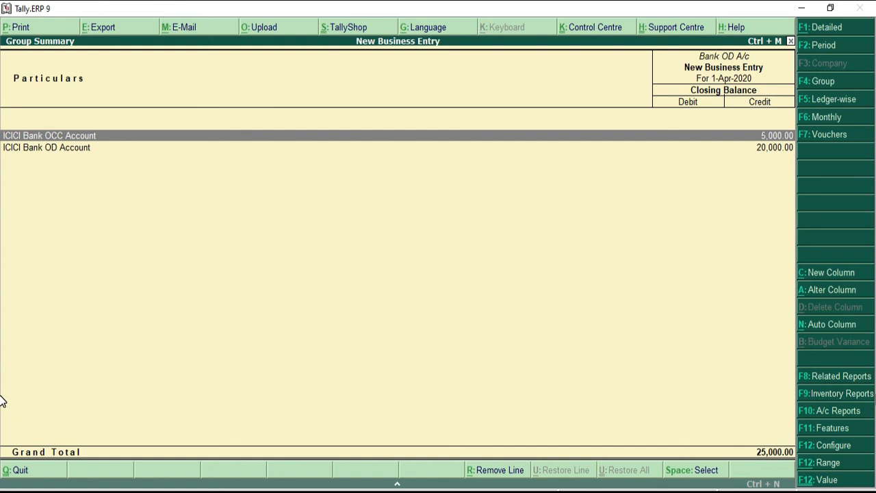
Examine the April vouchers of ICICI Bank OD Account, and return to the Loans (Liability) section of the Balance Sheet
key("Down")
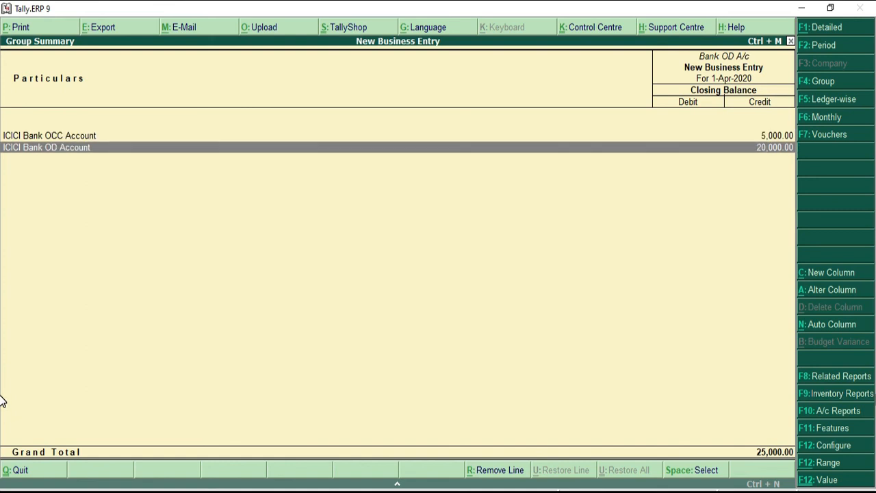
key("Return")
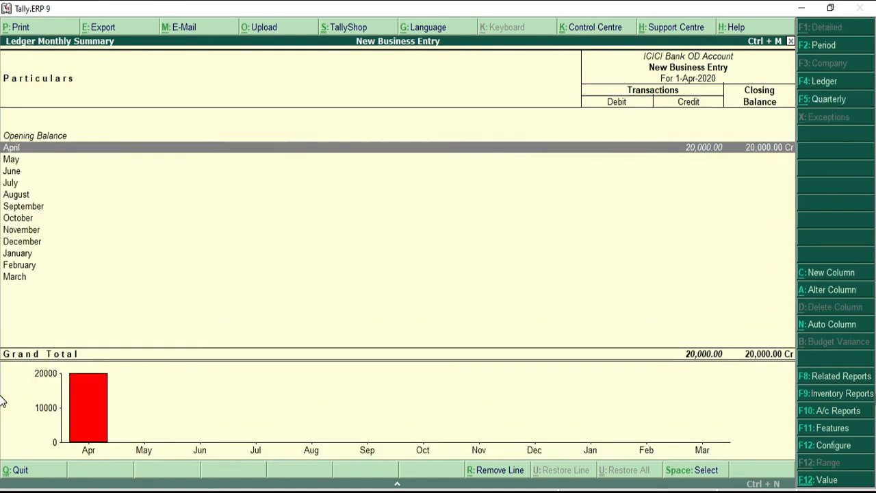
key("Return")
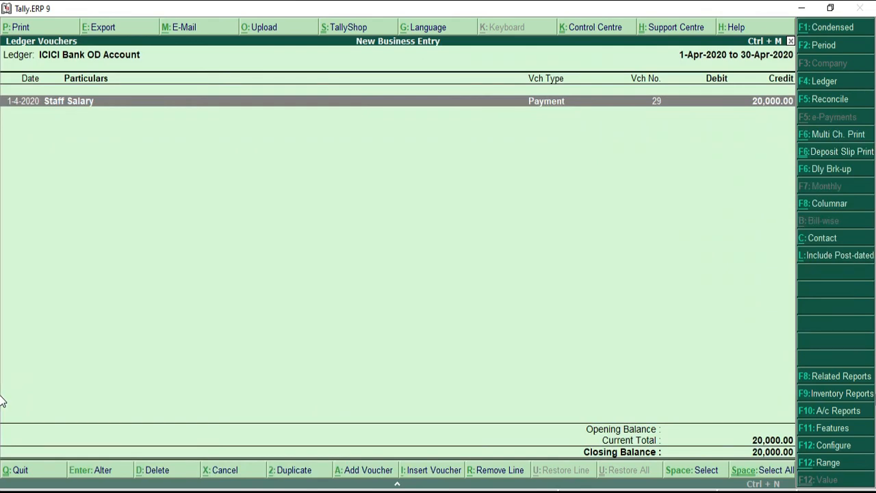
key("Escape")
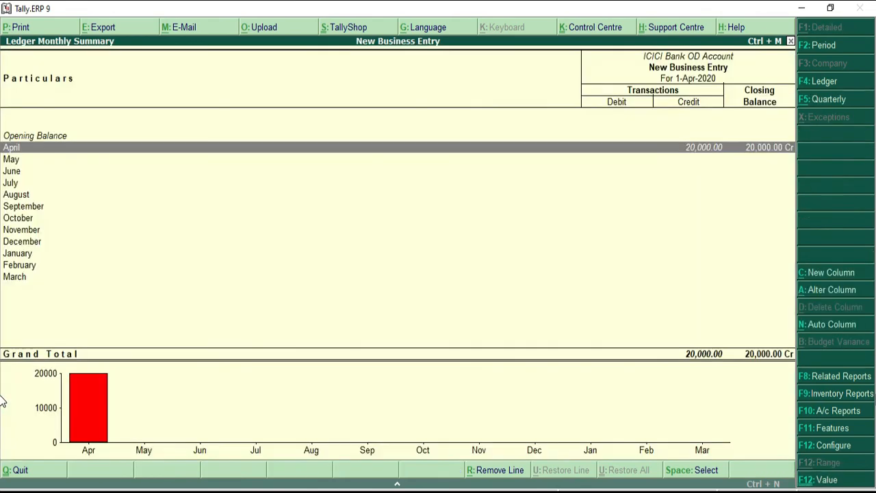
key("Escape")
key("Escape")
key("Up")
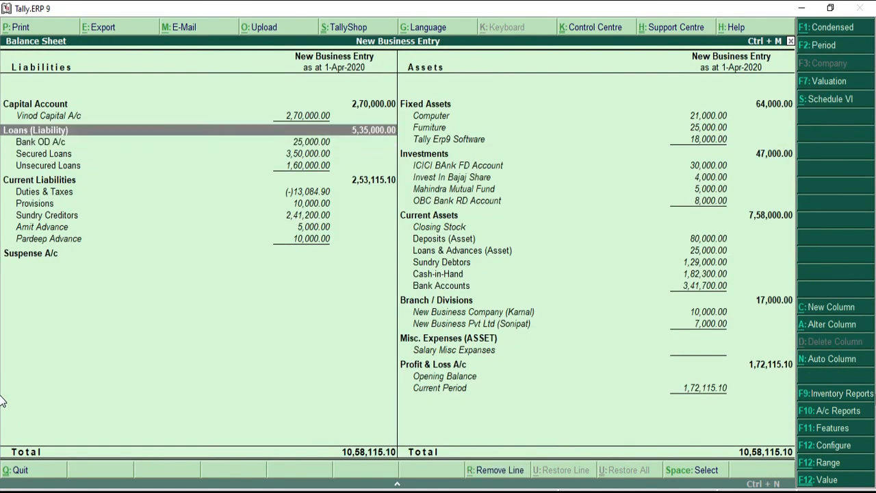